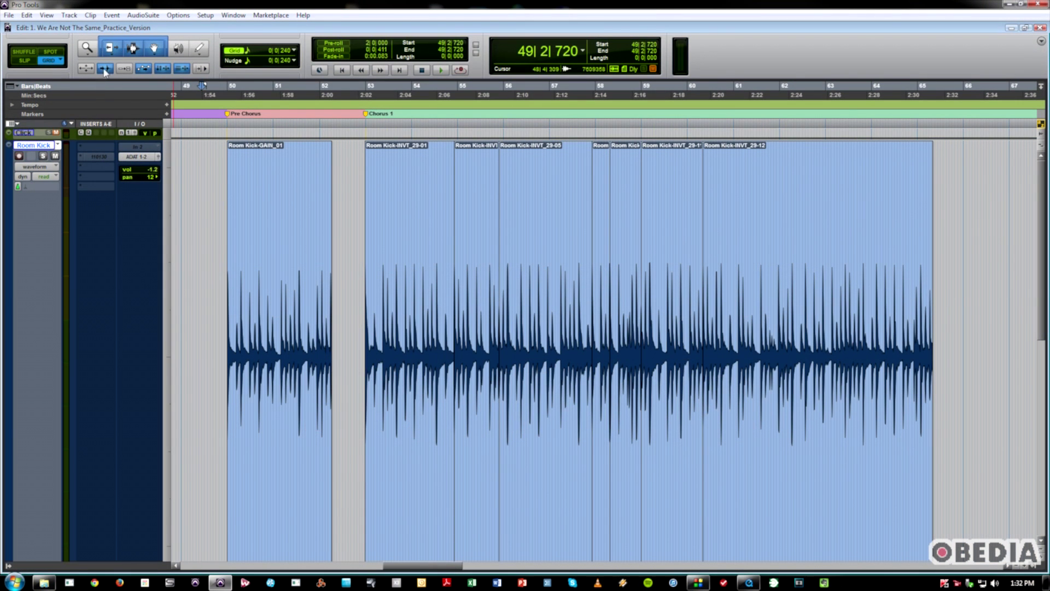
- With Tab to Transients off, tab forward through the GAIN_01 and Chorus 1 clip boundaries, then Ctrl+Tab back
left_click(105, 70)
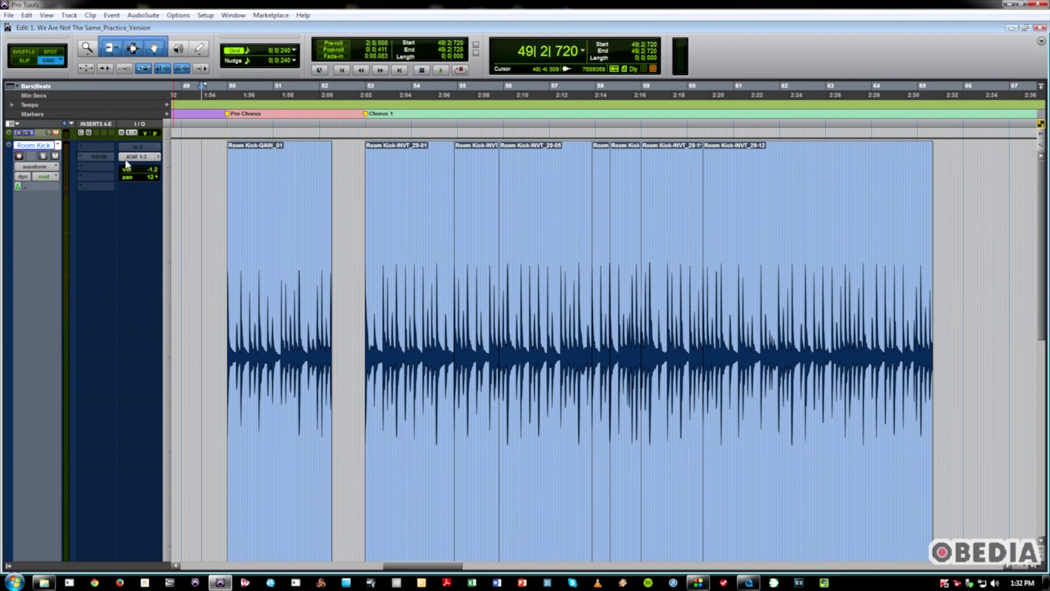
key("Tab")
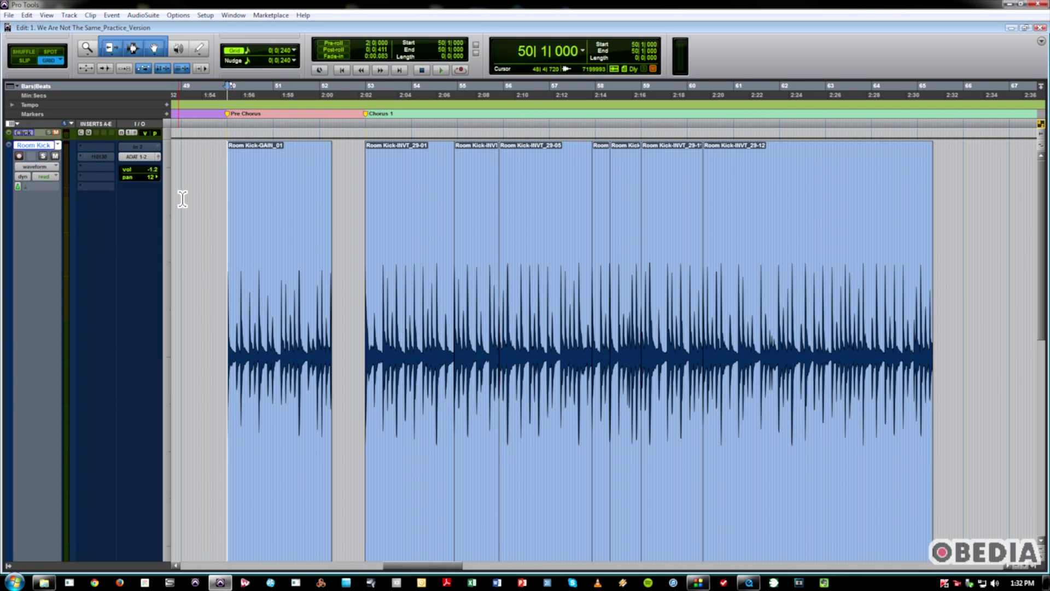
key("Tab")
key("Tab")
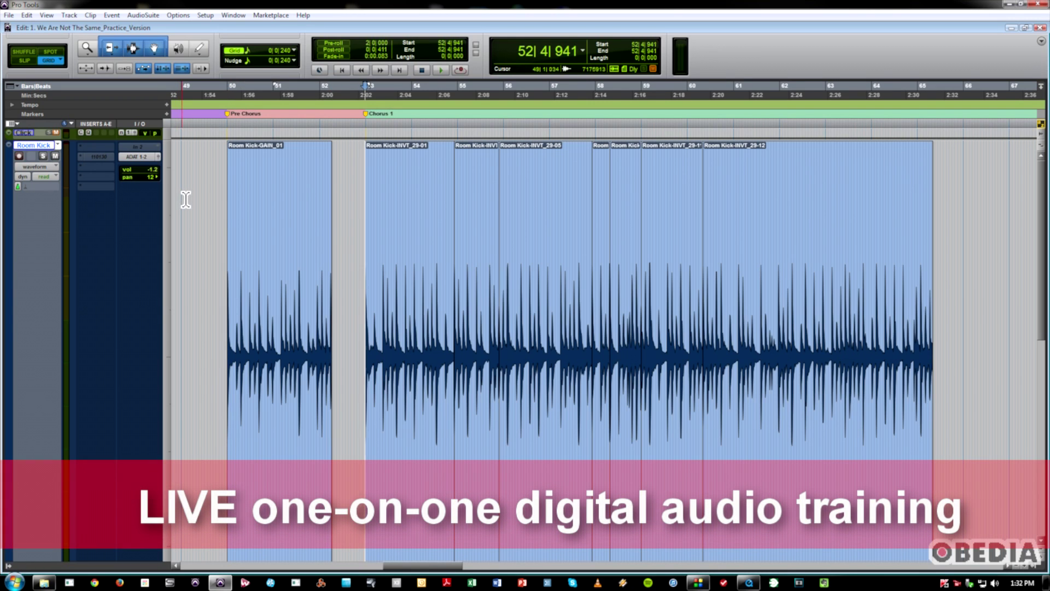
key("Tab")
key("Tab")
key("Tab")
key("Tab")
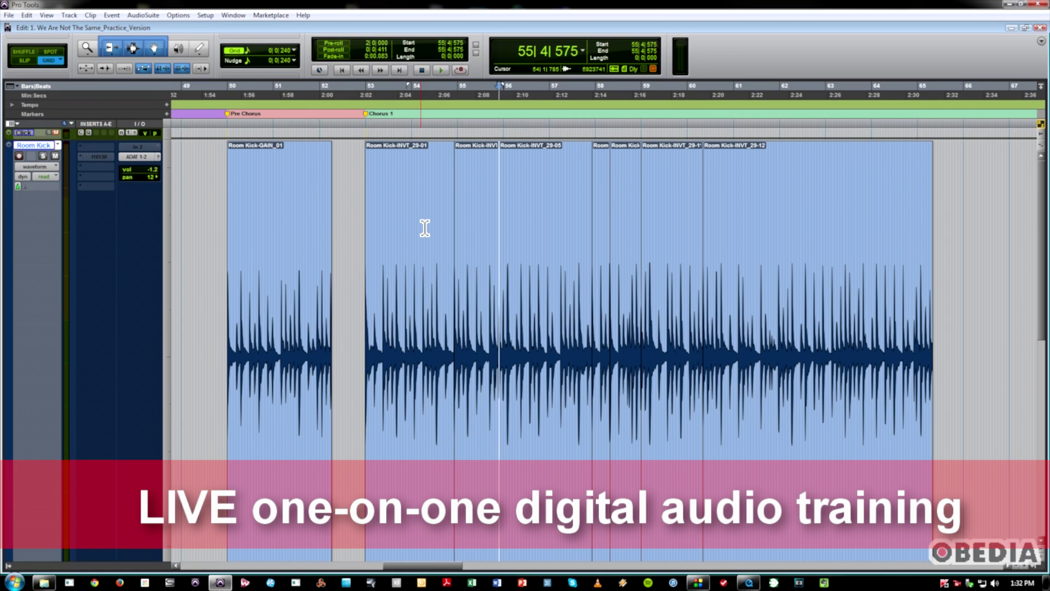
key("Tab")
key("Tab")
key("Tab")
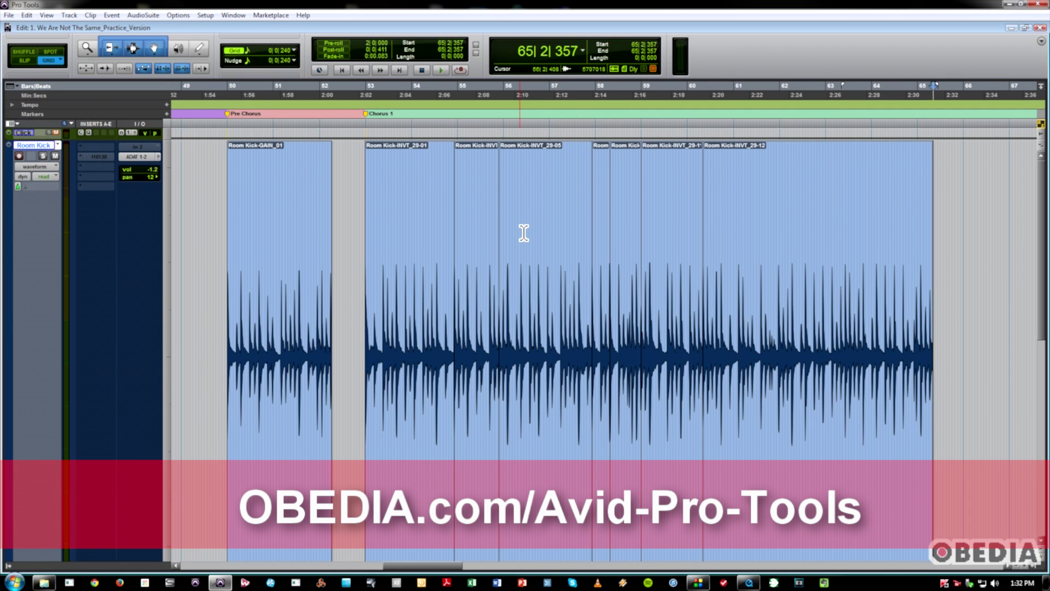
key("ctrl+Tab")
key("ctrl+Tab")
key("ctrl+Tab")
key("ctrl+Tab")
key("ctrl+Tab")
key("ctrl+Tab")
key("ctrl+Tab")
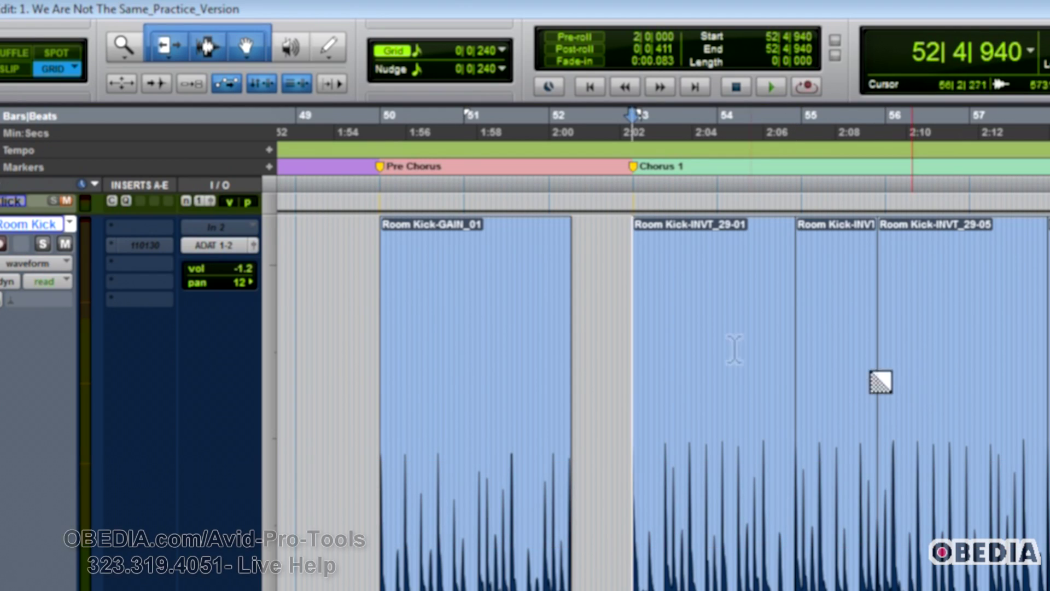
- Enable Tab to Transients, step through the Chorus 1 kick hits zoomed in, then click before GAIN_01
left_click(157, 85)
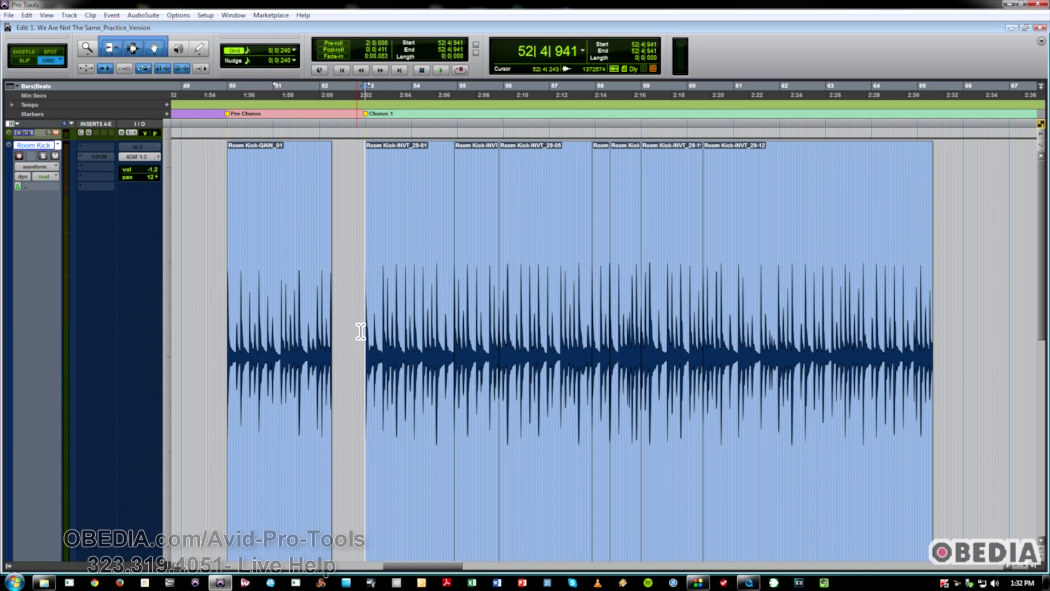
key("Tab")
key("Tab")
key("Tab")
key("Tab")
key("Tab")
key("Tab")
key("Tab")
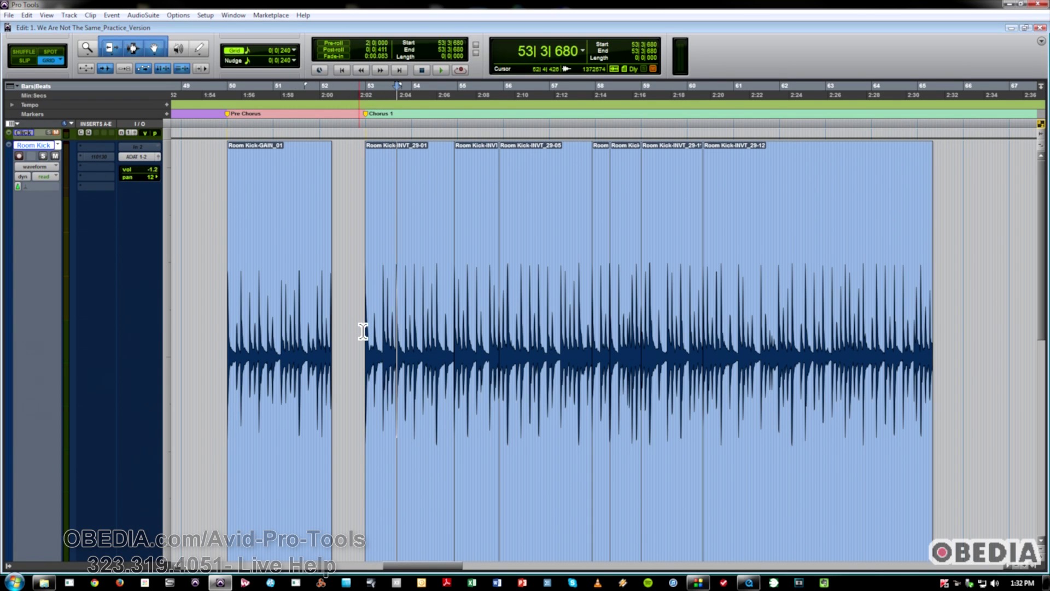
key("ctrl+bracketright")
key("Tab")
key("Tab")
key("Tab")
key("Tab")
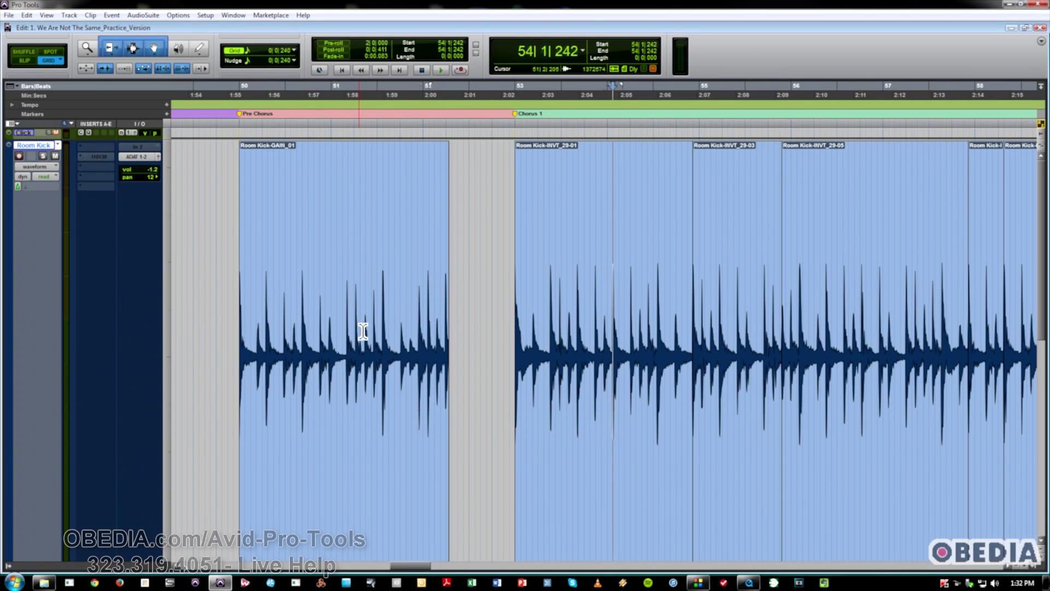
key("Tab")
key("Tab")
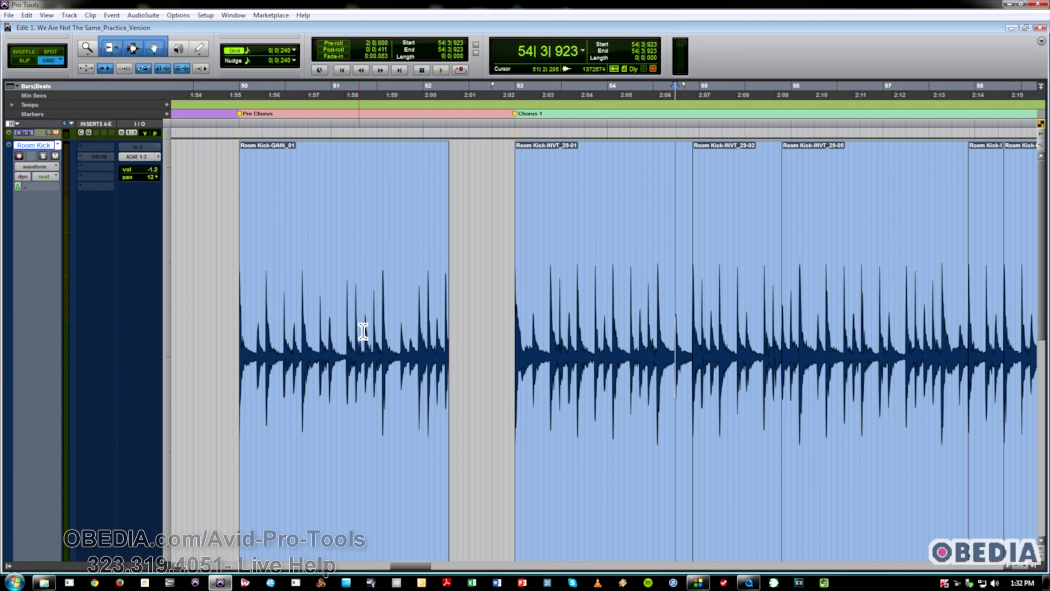
left_click(217, 262)
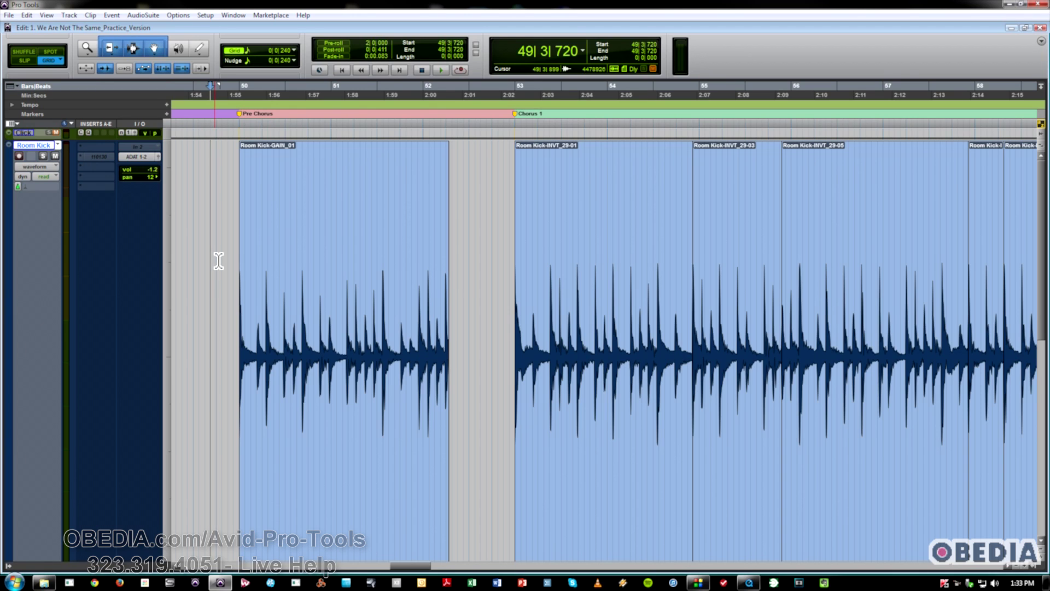
- Audition the kick from before bar 50, then set the insertion point at 49|3|720 and play
left_click(270, 276)
key("space")
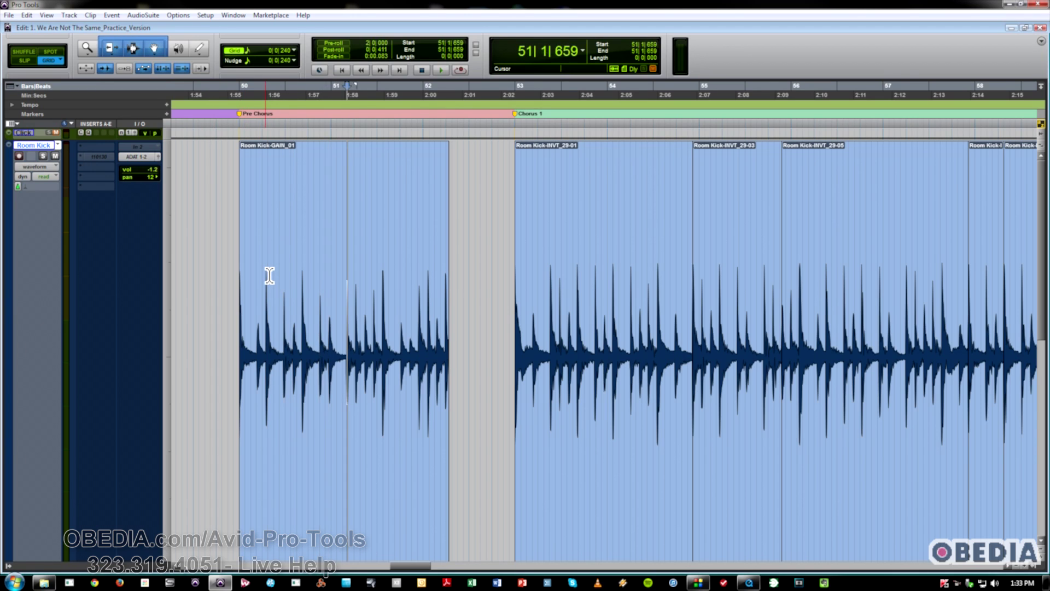
key("space")
left_click(211, 255)
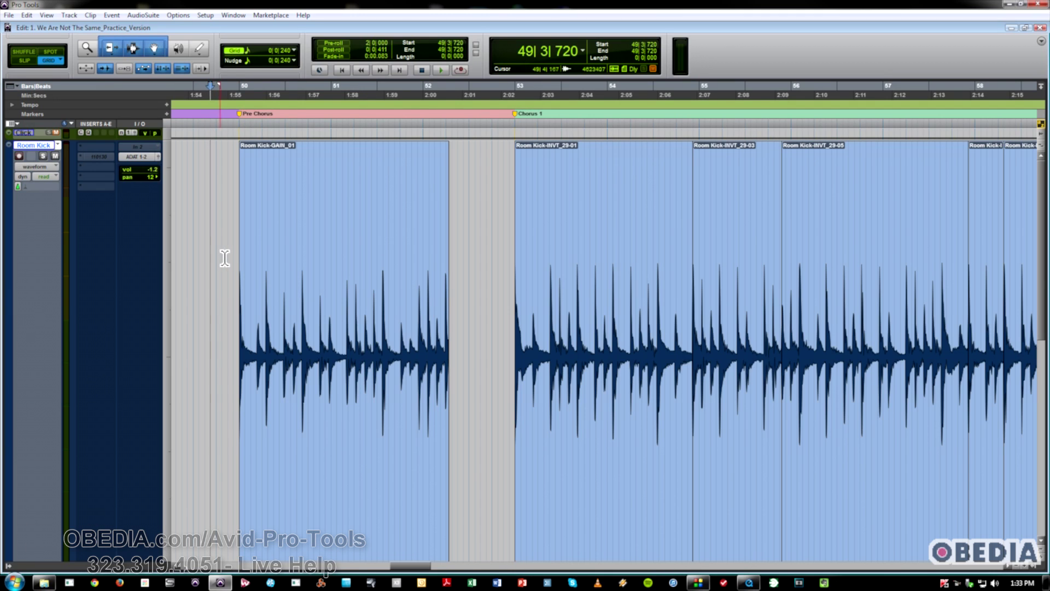
key("space")
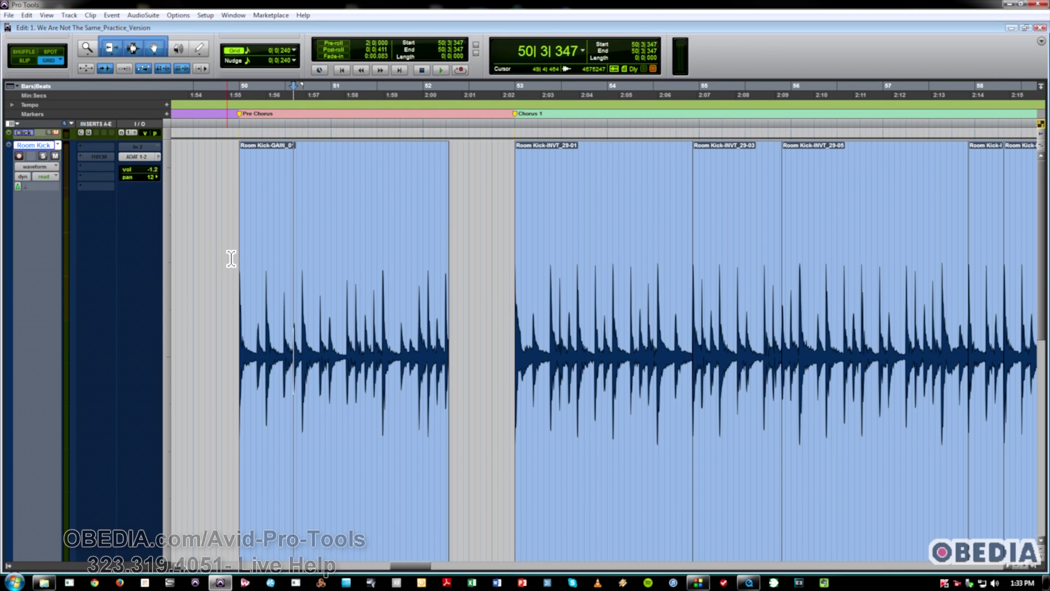
- Extend the selection transient by transient with Shift+Tab up to the Chorus 1 clip start
key("shift+Tab")
key("shift+Tab")
key("shift+Tab")
key("shift+Tab")
key("shift+Tab")
key("shift+Tab")
key("shift+Tab")
key("shift+Tab")
key("shift+Tab")
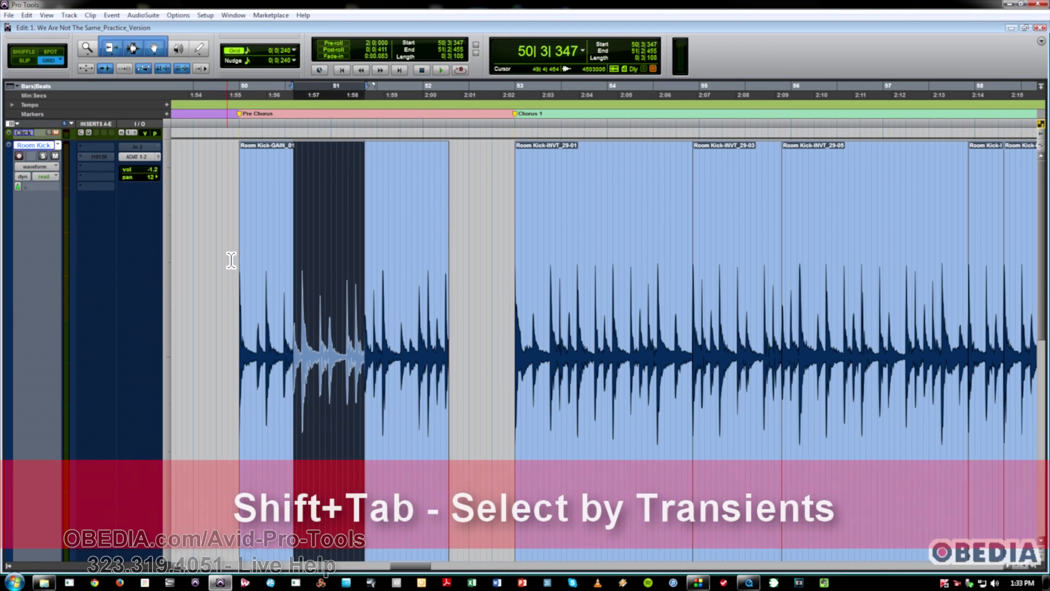
key("shift+Tab")
key("shift+Tab")
key("shift+Tab")
key("shift+Tab")
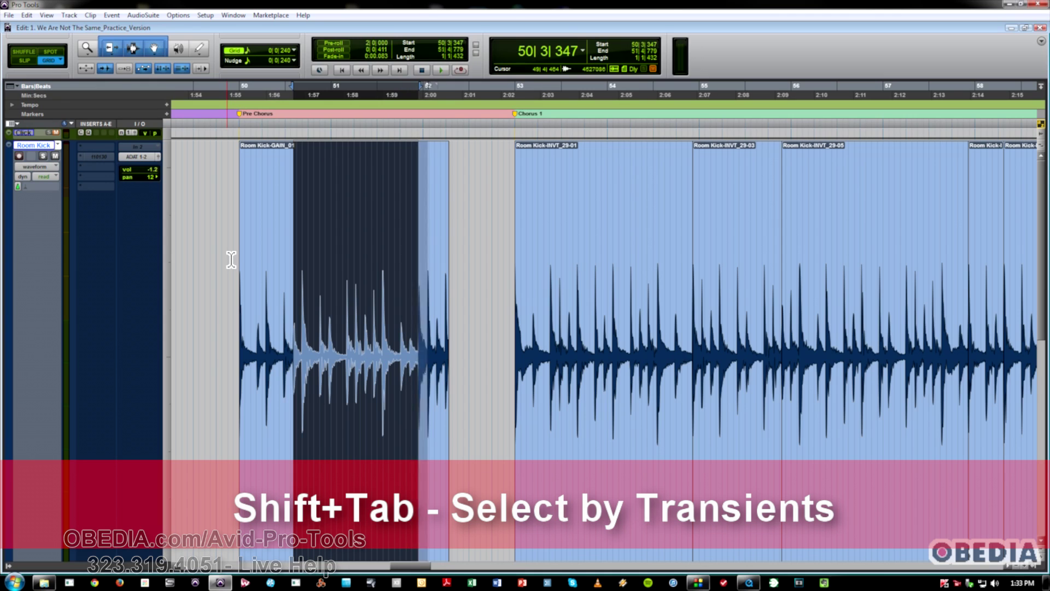
key("shift+Tab")
key("shift+Tab")
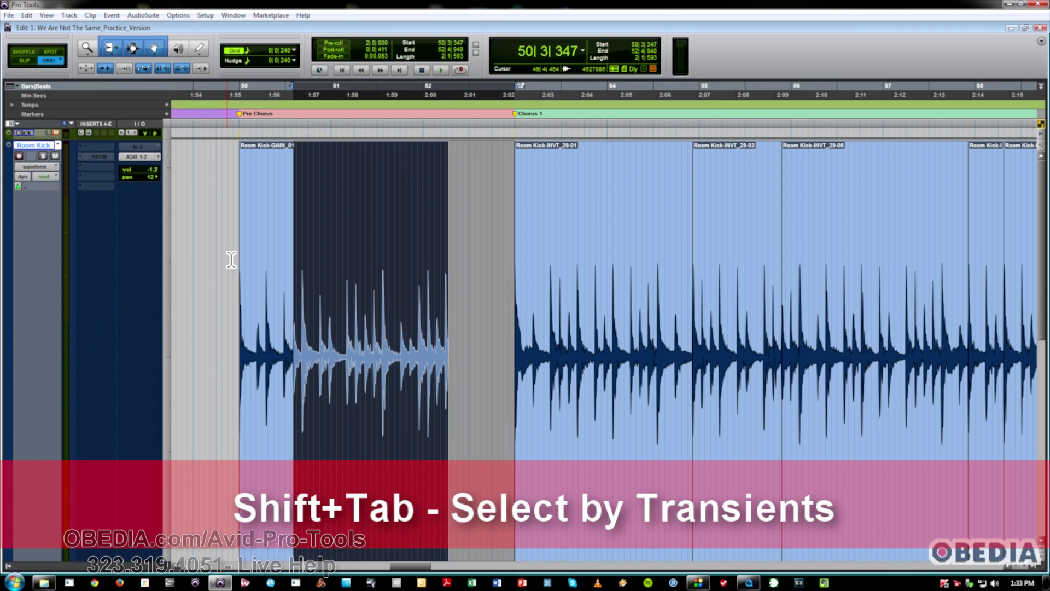
key("shift+Tab")
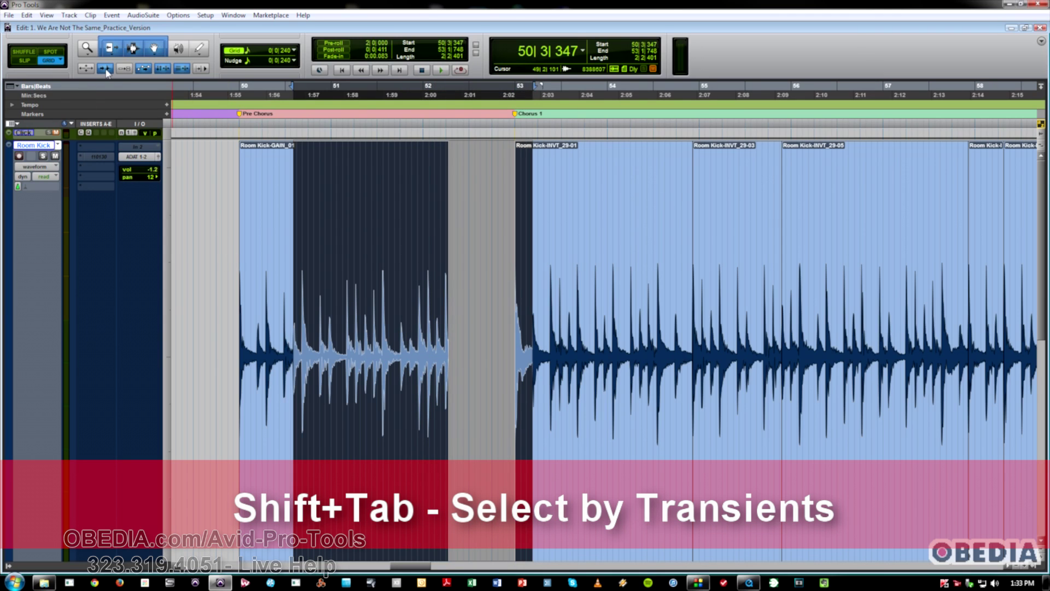
- Zoomed out, extend the selection over more chorus transients, then clear it at 49|4|000 and zoom in
key("ctrl+bracketleft")
key("ctrl+bracketleft")
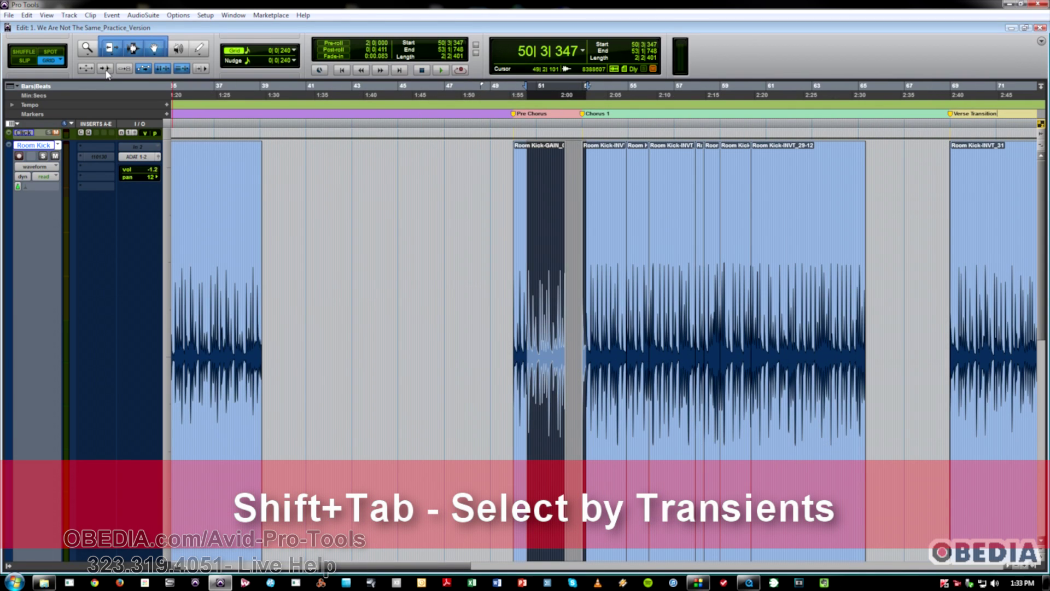
key("shift+Tab")
key("shift+Tab")
key("shift+Tab")
key("shift+Tab")
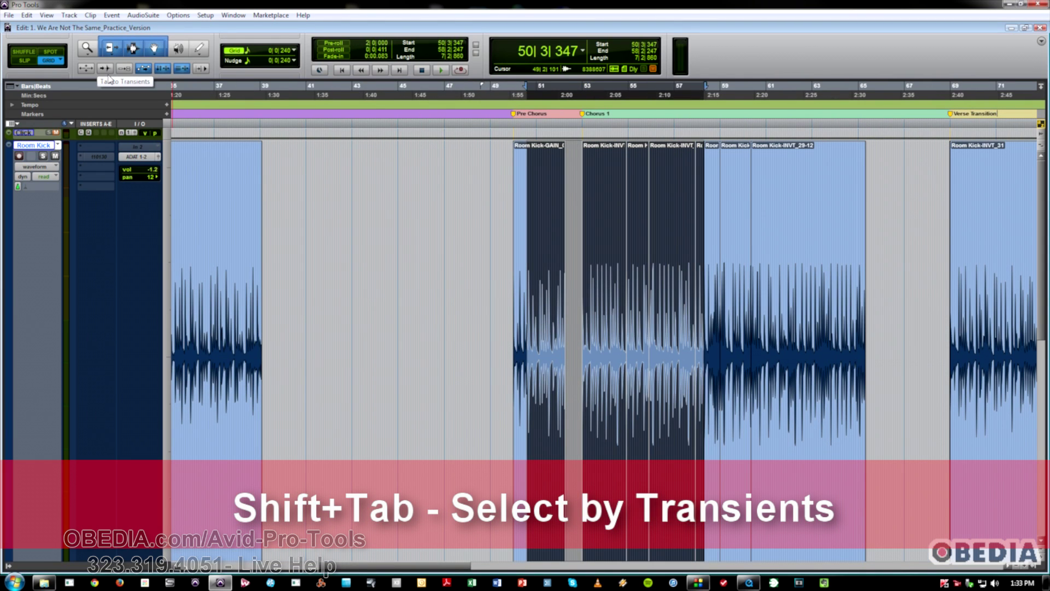
key("shift+Tab")
key("shift+Tab")
key("shift+Tab")
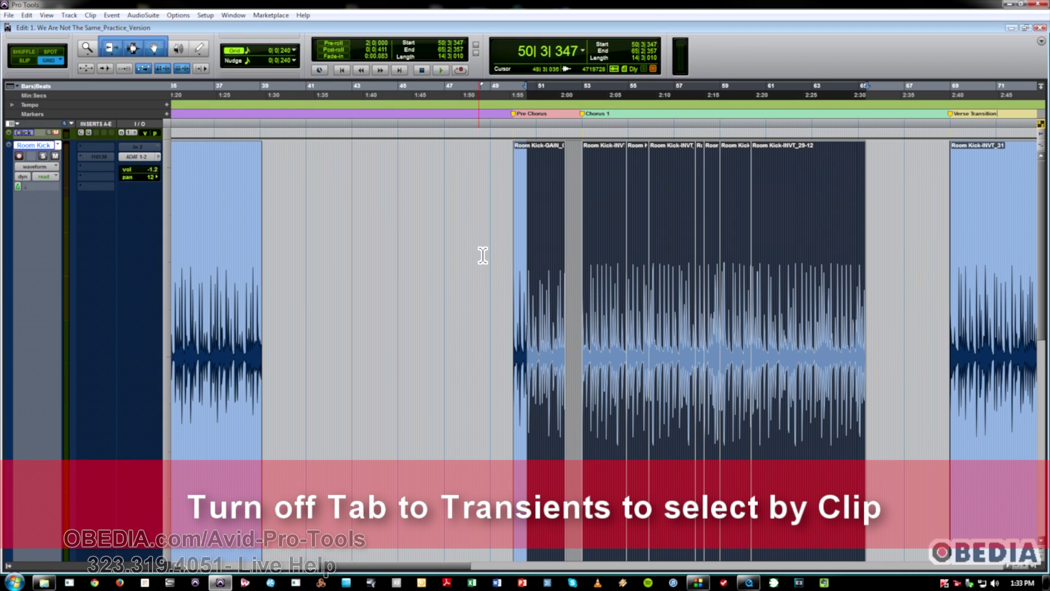
left_click(510, 266)
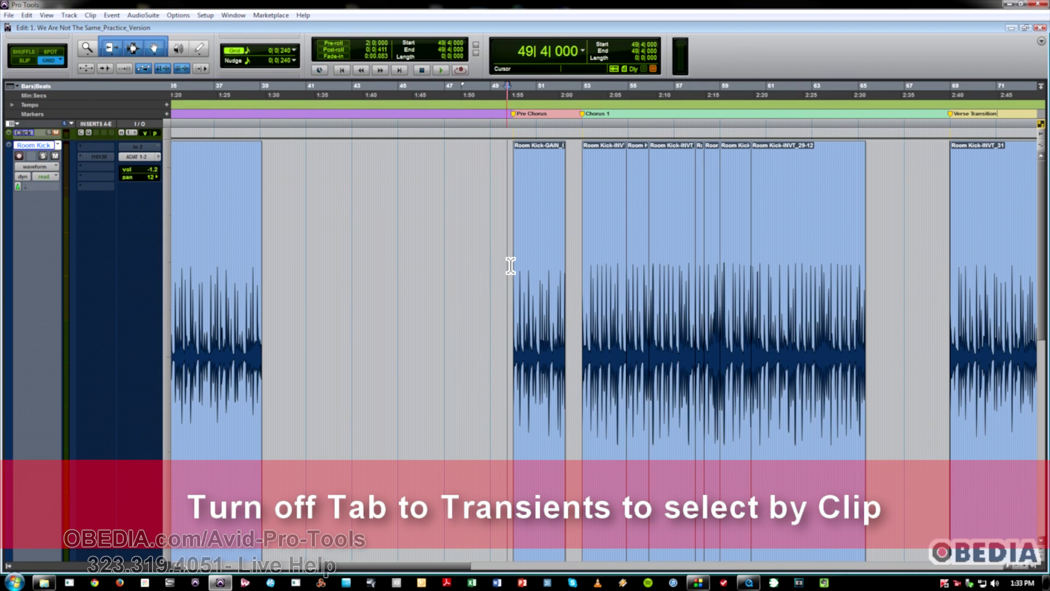
key("ctrl+]")
key("ctrl+]")
key("ctrl+]")
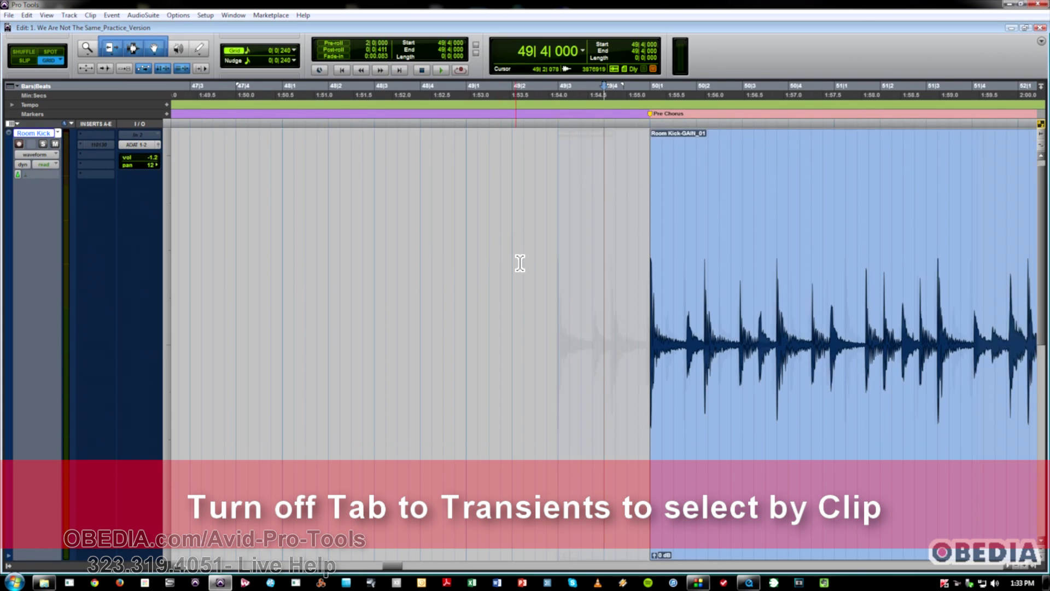
- From 51|1|720 in GAIN_01, jump to the clip start and step forward and back through transients
scroll(520, 263, "right", 5)
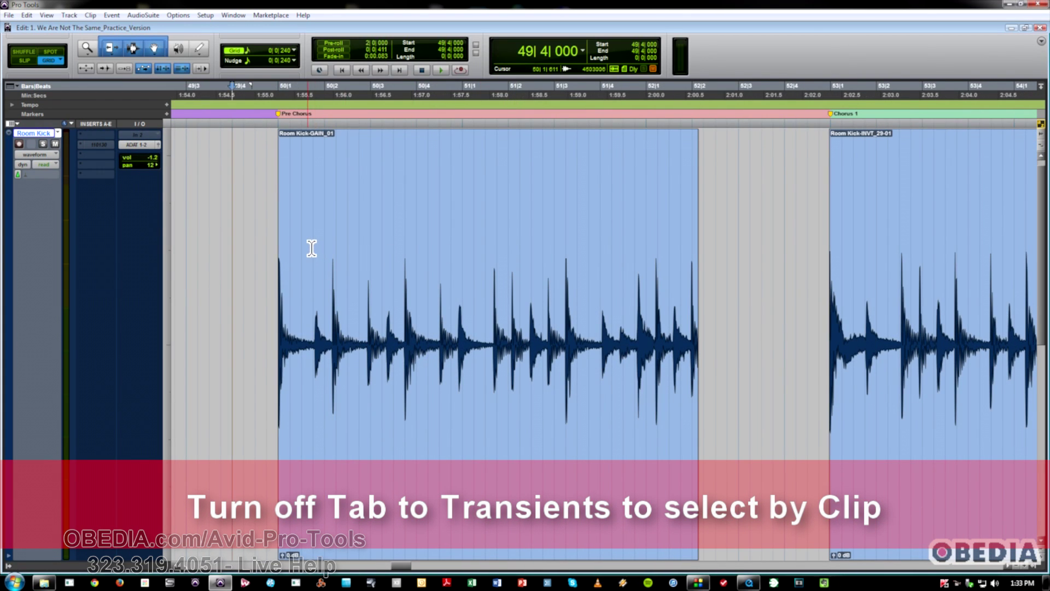
left_click(499, 228)
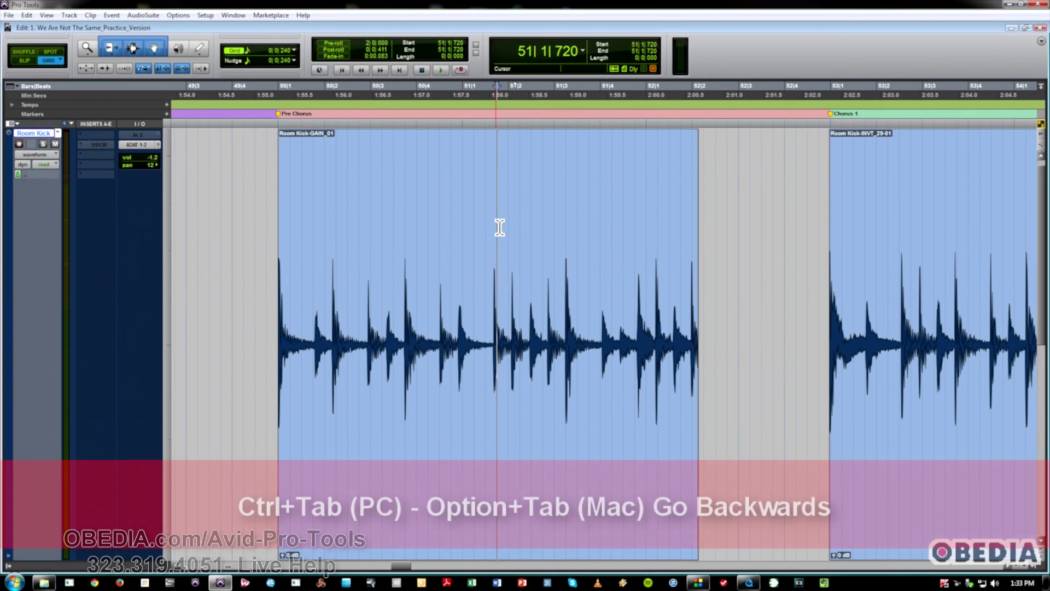
key("ctrl+Tab")
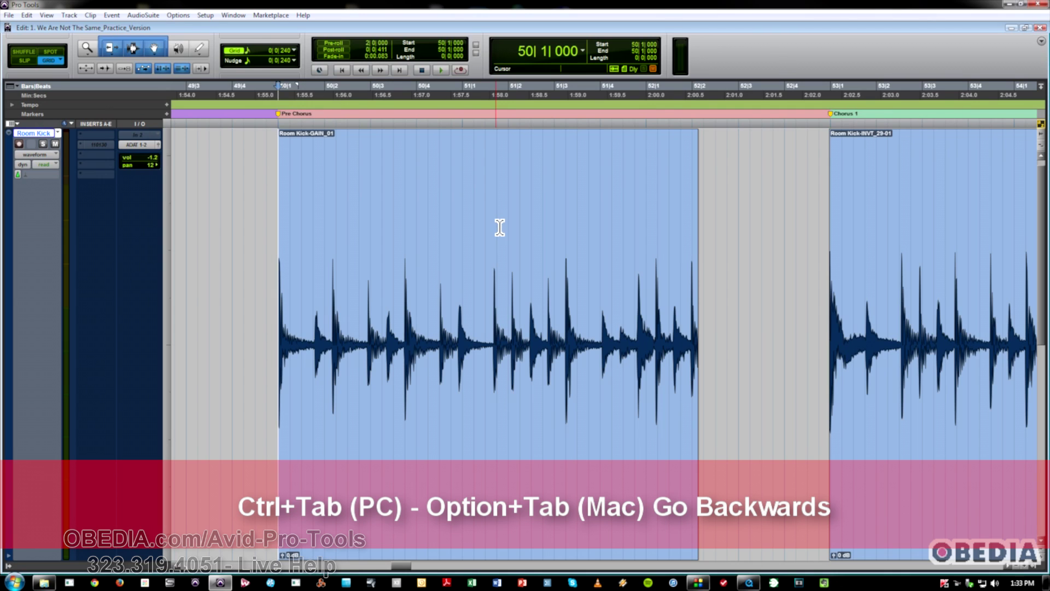
key("Tab")
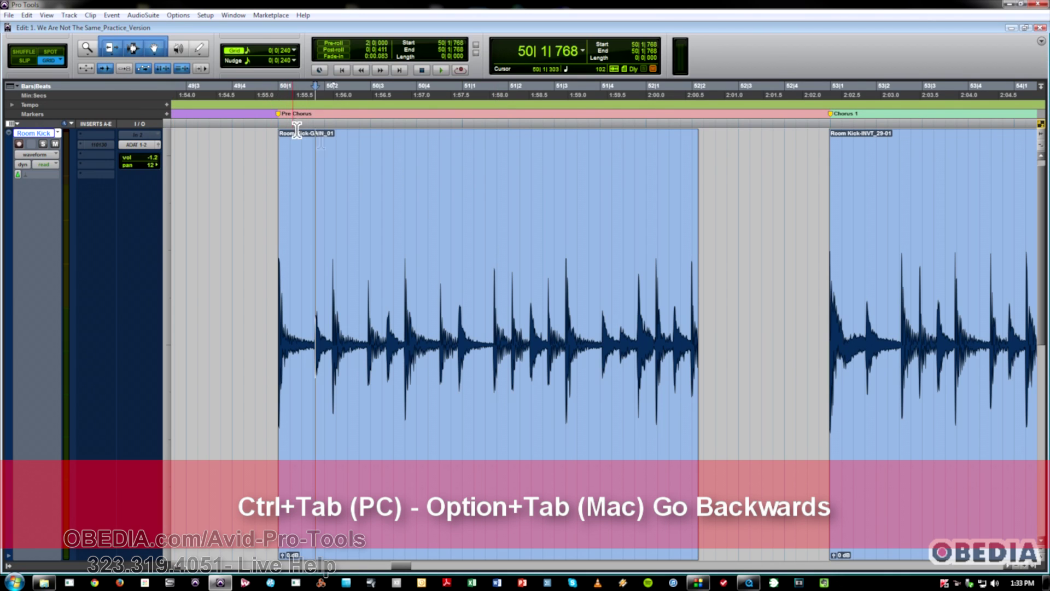
key("Tab")
key("Tab")
key("Tab")
key("Tab")
key("Tab")
key("ctrl+Tab")
key("ctrl+Tab")
key("ctrl+Tab")
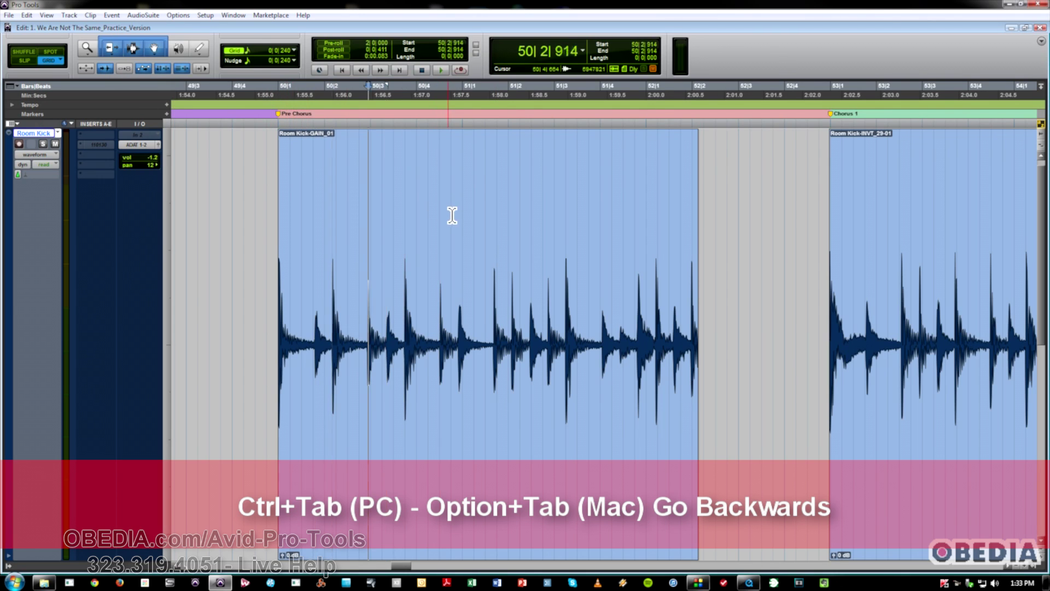
key("ctrl+Tab")
key("ctrl+Tab")
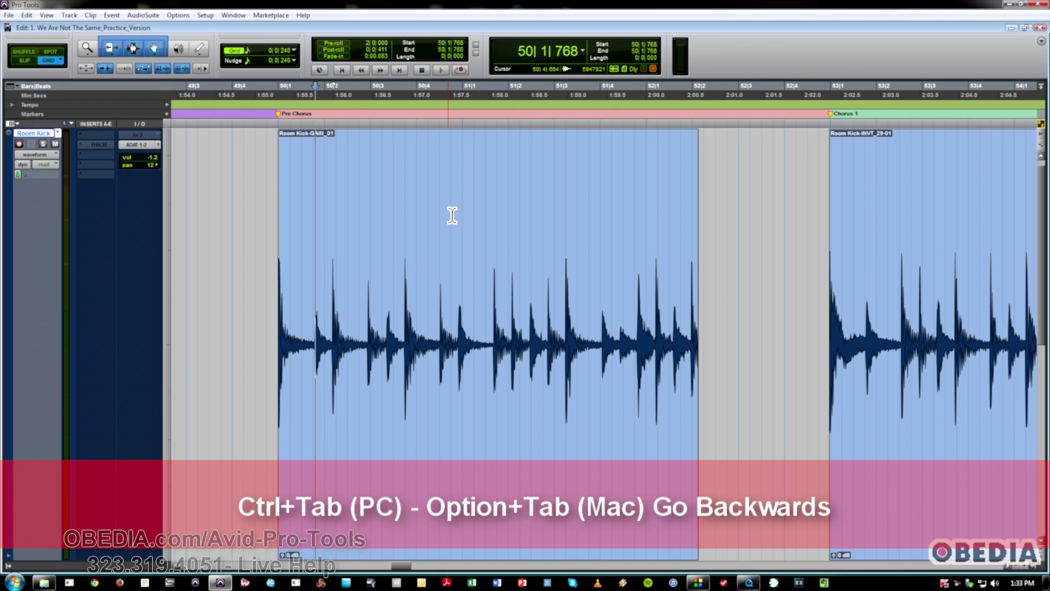
key("Tab")
- Compare tabbing with transient stepping off, then set the edit point at 50|1|480 and re-enable stepping
key("Tab")
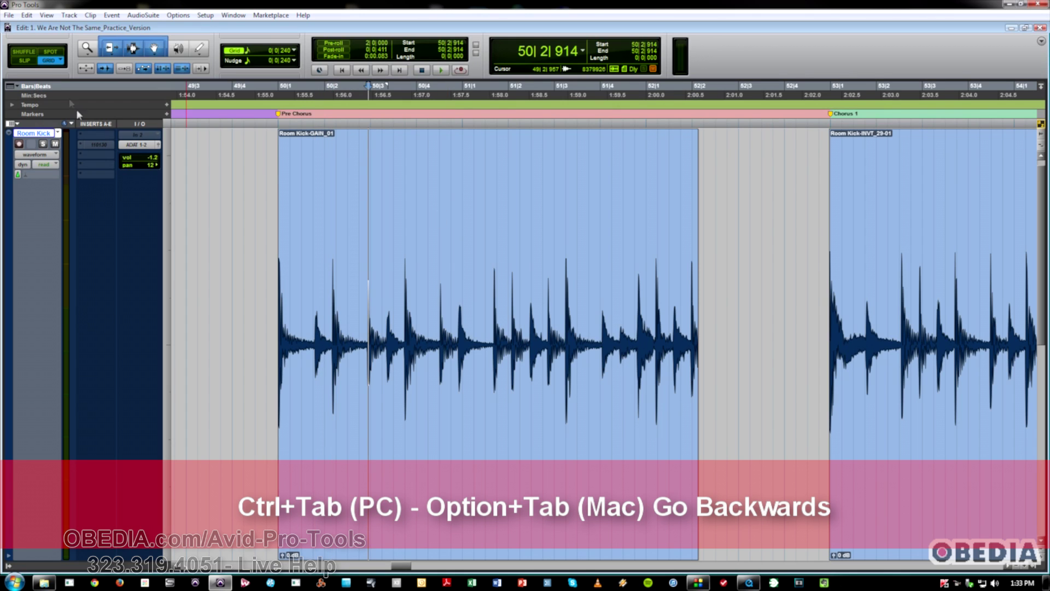
left_click(105, 68)
key("Tab")
key("Tab")
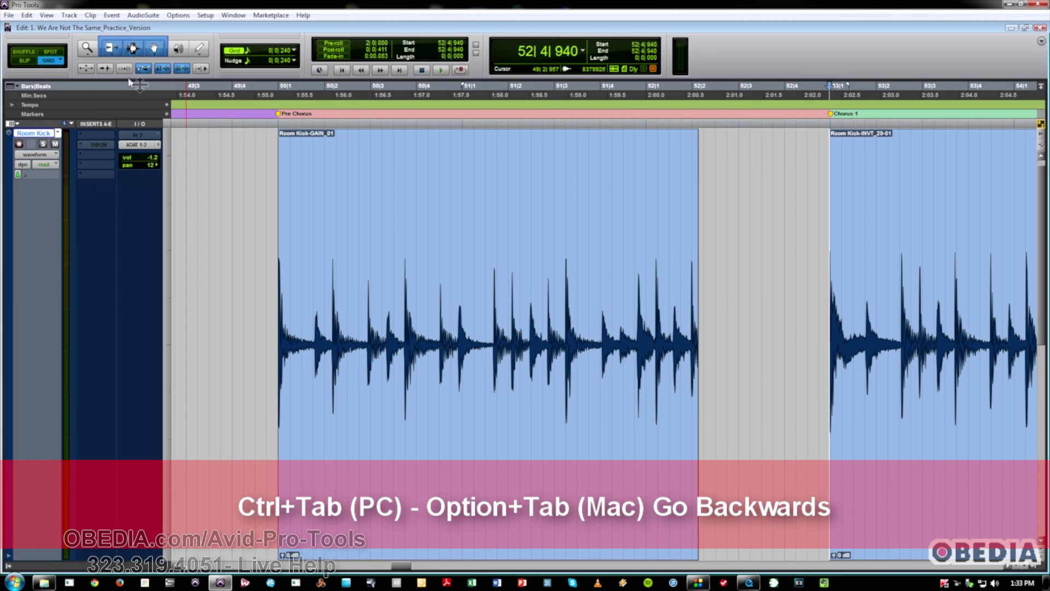
key("ctrl+Tab")
key("ctrl+Tab")
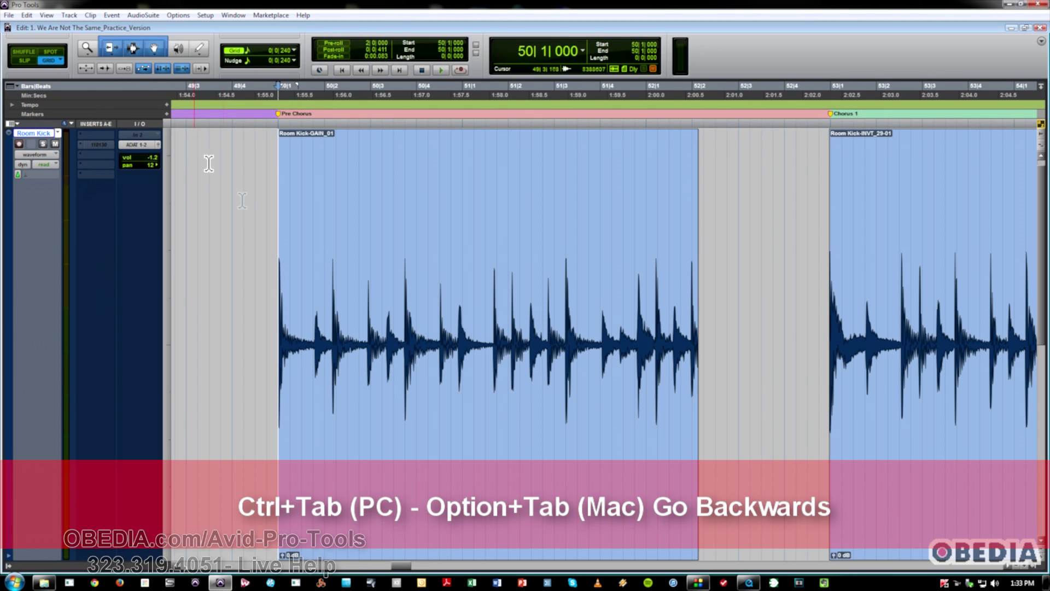
left_click(301, 242)
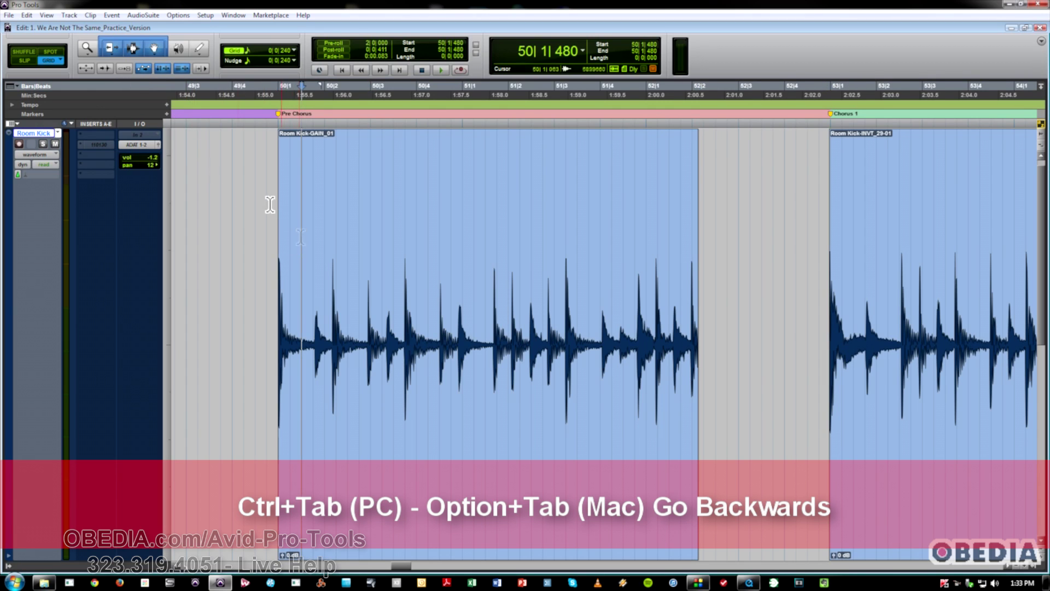
left_click(105, 68)
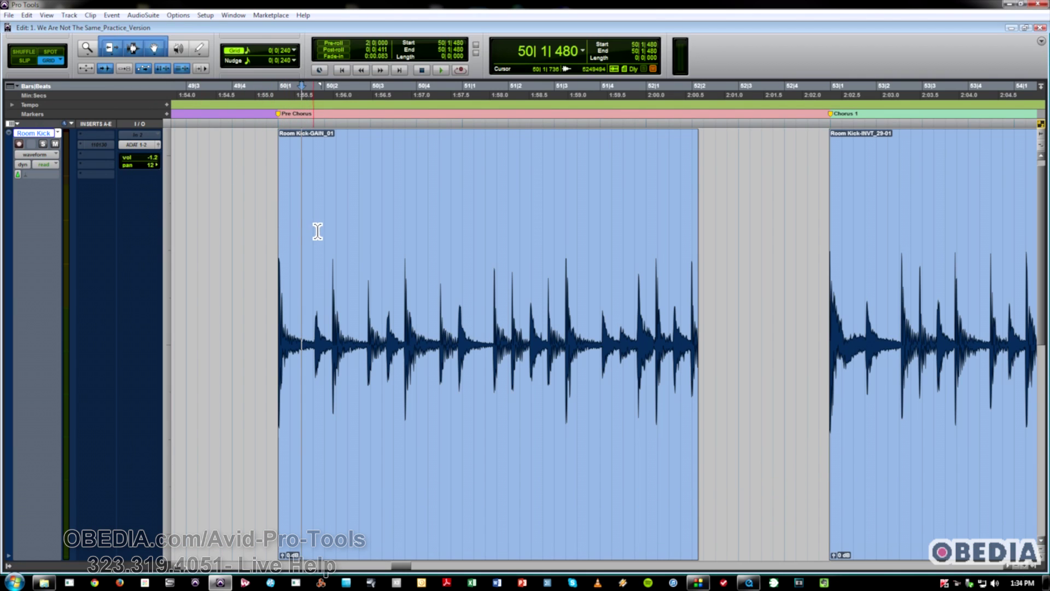
- From 50|3|480, select backward to earlier transients with Ctrl+Shift+Tab
left_click(392, 213)
key("ctrl+shift+Tab")
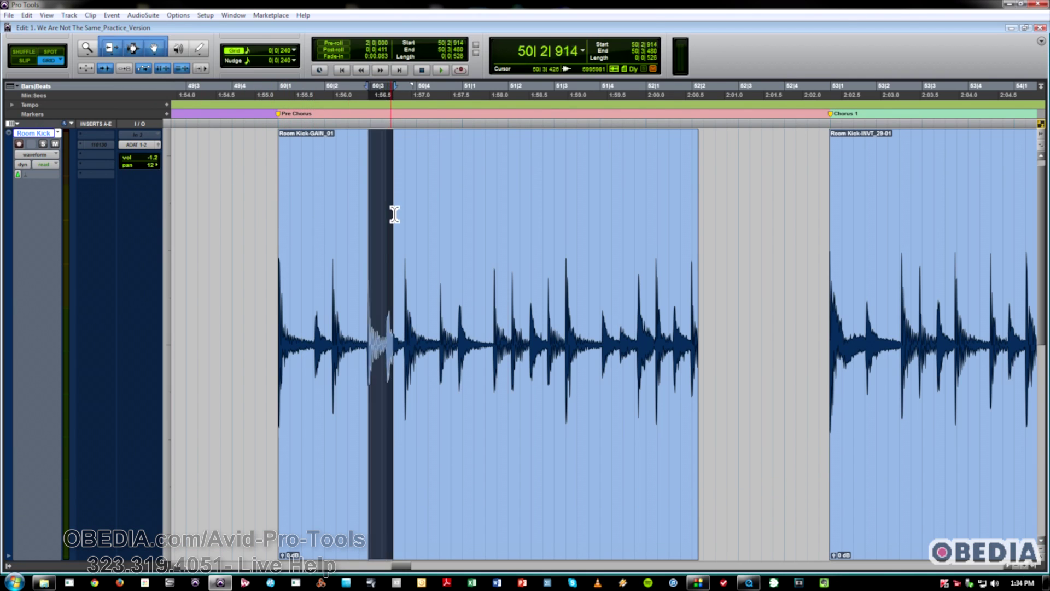
key("ctrl+shift+Tab")
key("ctrl+shift+Tab")
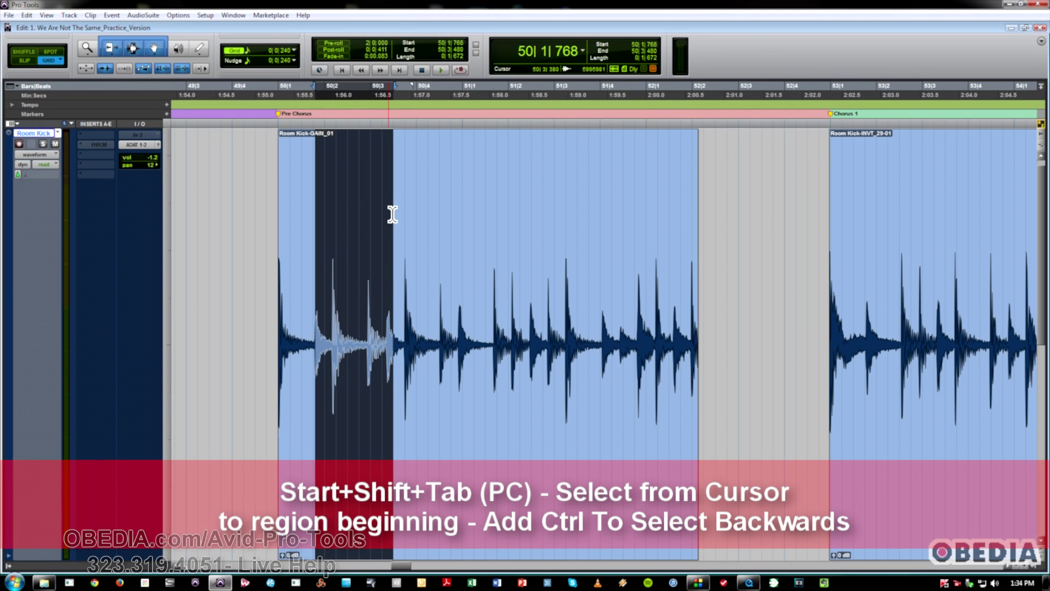
- Select from the GAIN_01 clip start to the edit point, then from clip start to 50|4|720
left_click(394, 215)
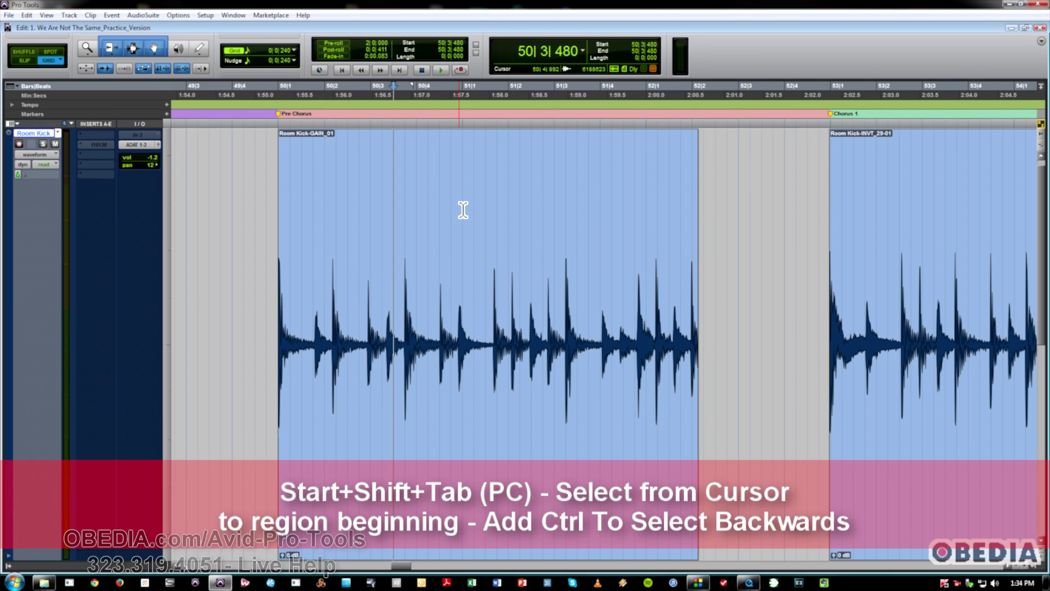
key("super+ctrl+shift+Tab")
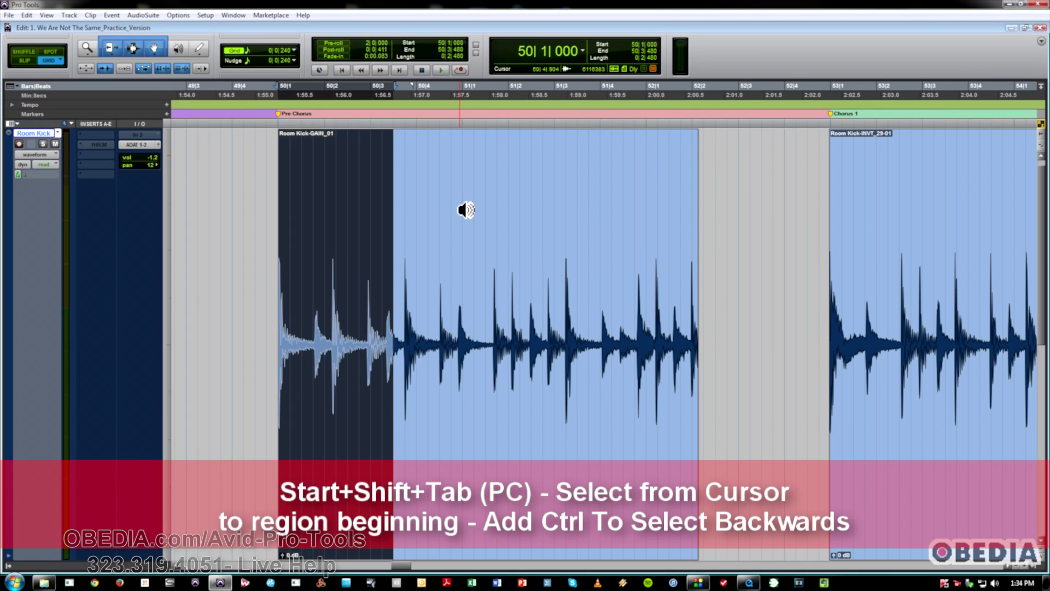
left_click(452, 200)
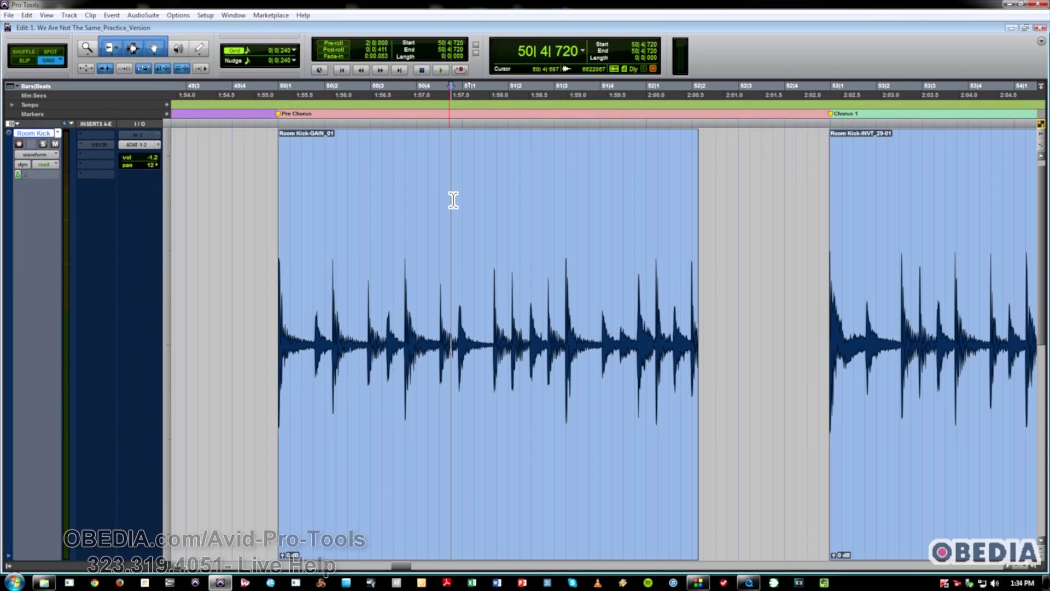
key("super+ctrl+shift+Tab")
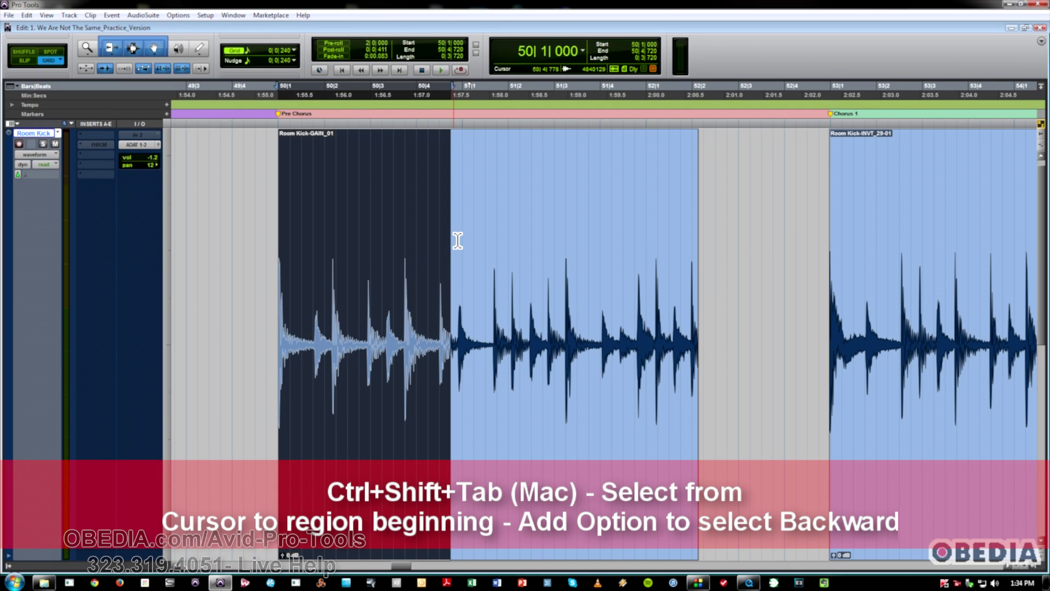
- From 50|4|720, select forward to the clip end and back to the clip start, then clear it
left_click(454, 241)
key("ctrl+shift+Tab")
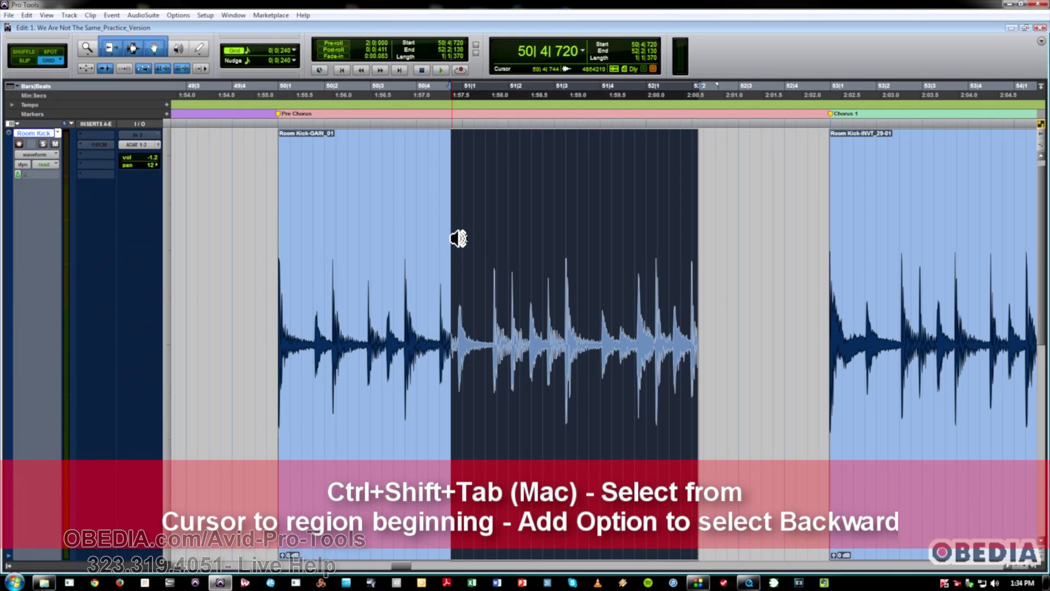
key("ctrl+alt+shift+Tab")
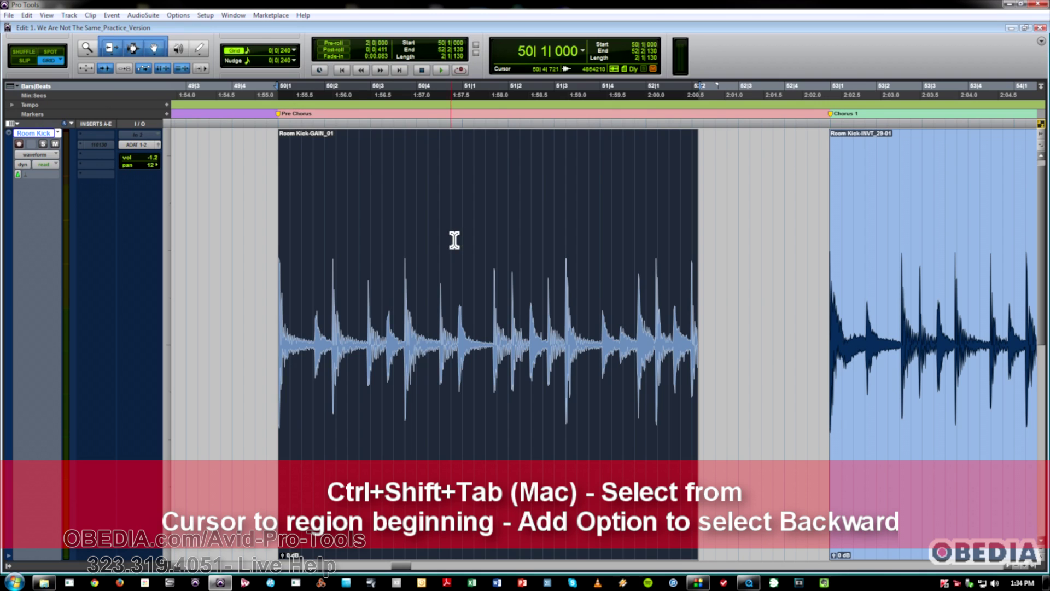
left_click(454, 241)
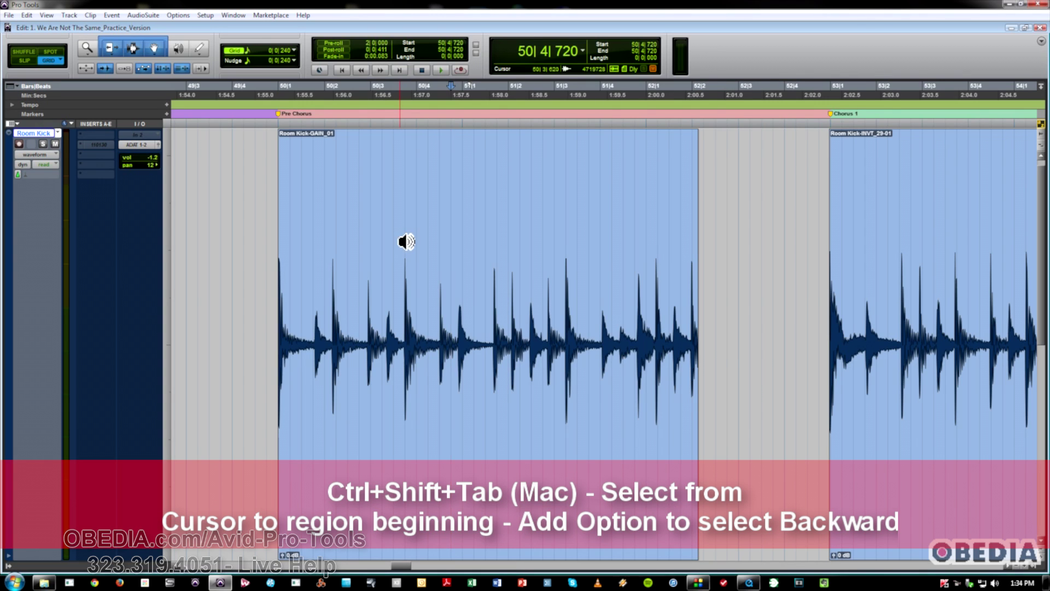
- Select from 50|4|720 to the clip end, then extend across later clips and back to the first clip
key("ctrl+shift+Tab")
key("ctrl+shift+Tab")
key("ctrl+shift+Tab")
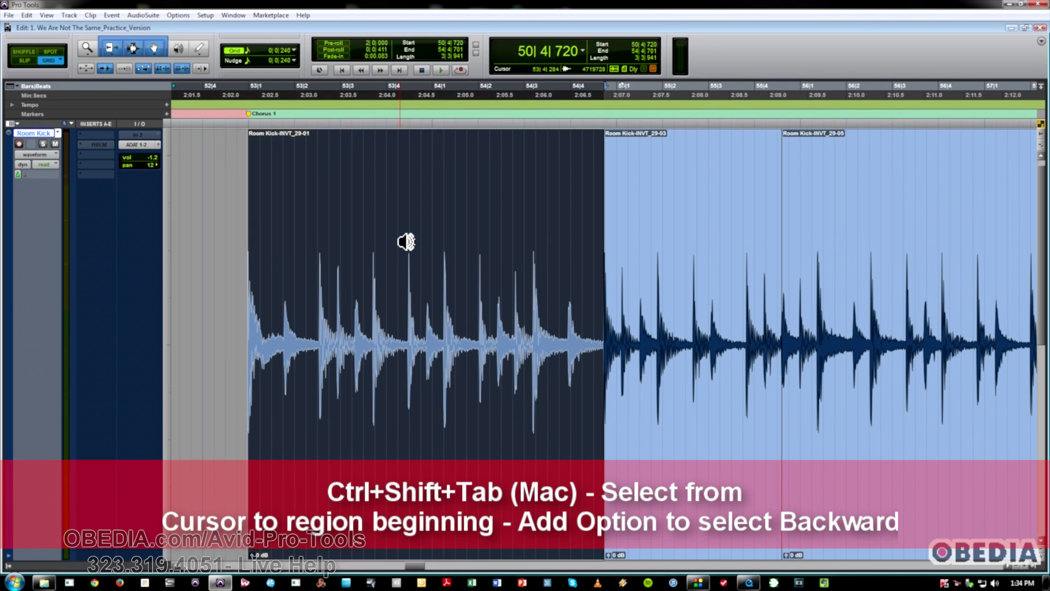
key("ctrl+bracketleft")
key("ctrl+bracketleft")
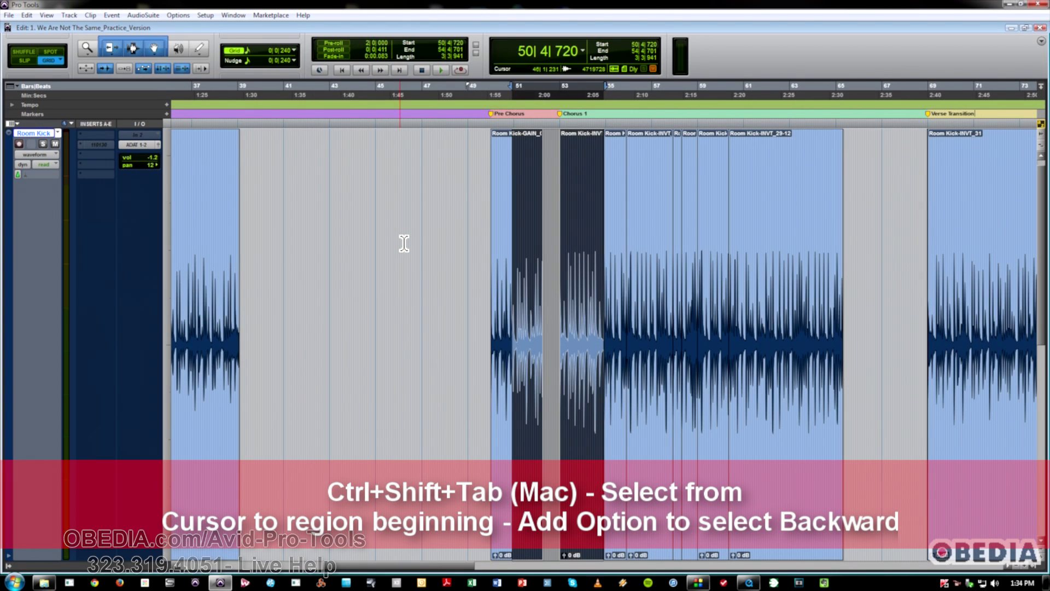
key("ctrl+shift+Tab")
key("ctrl+shift+Tab")
key("ctrl+shift+Tab")
key("ctrl+shift+Tab")
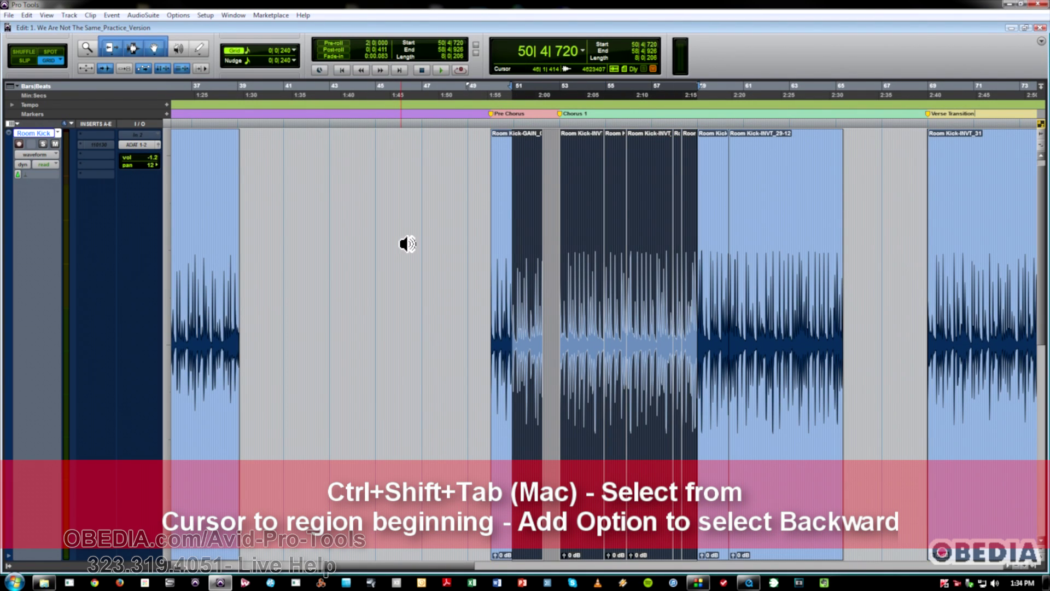
key("ctrl+alt+shift+Tab")
key("ctrl+alt+shift+Tab")
key("ctrl+alt+shift+Tab")
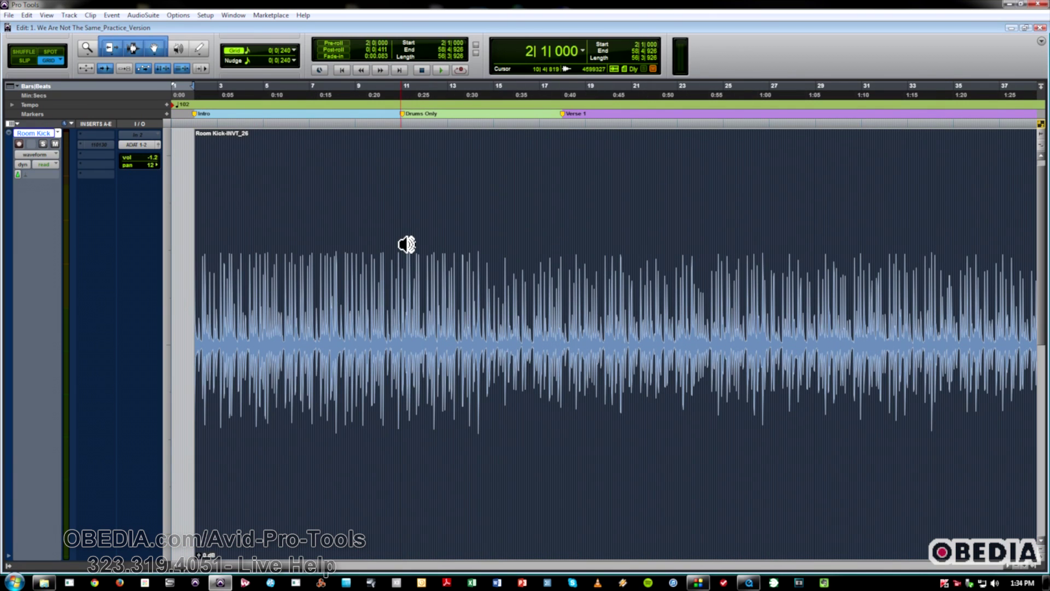
- Show the whole session, select the clip at bars 109–114, and extend it to 60|2|358–137|4|938
key("ctrl+bracketleft")
key("ctrl+bracketleft")
key("ctrl+bracketleft")
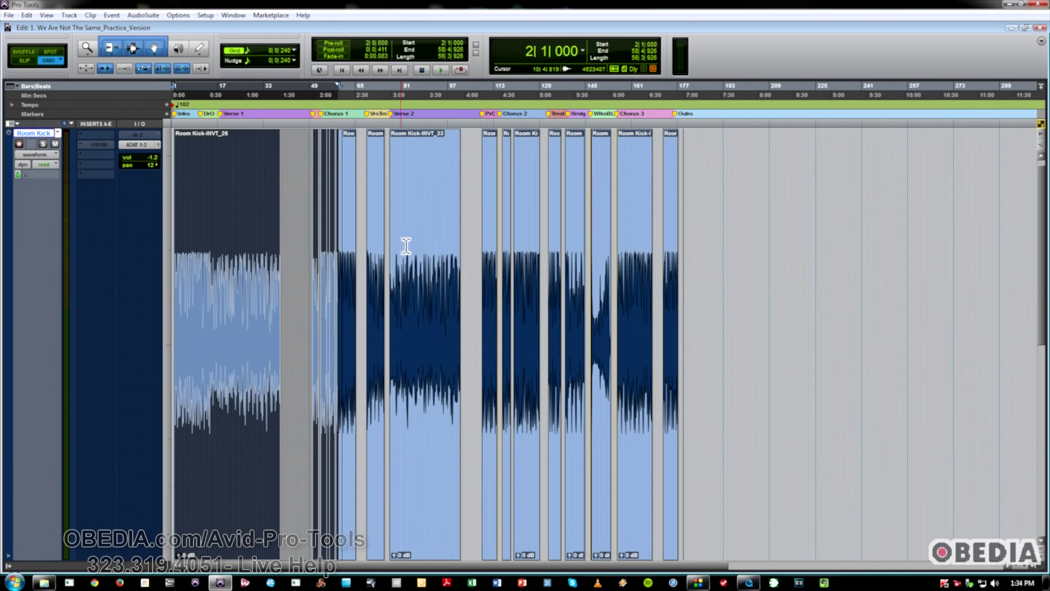
double_click(495, 253)
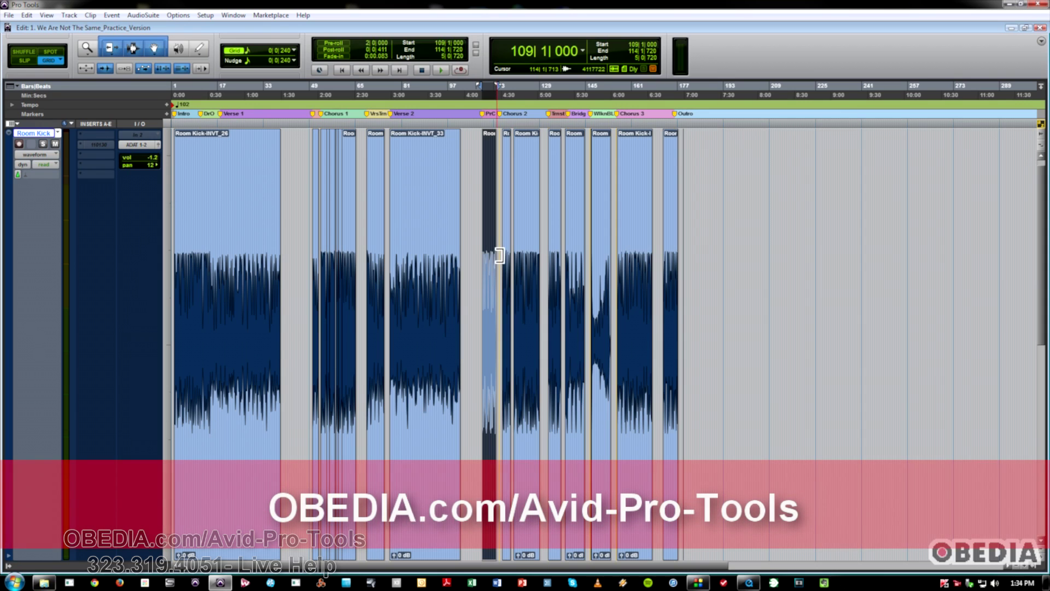
key("ctrl+alt+shift+Tab")
key("ctrl+alt+shift+Tab")
key("ctrl+alt+shift+Tab")
key("ctrl+alt+shift+Tab")
key("ctrl+alt+shift+Tab")
key("ctrl+alt+shift+Tab")
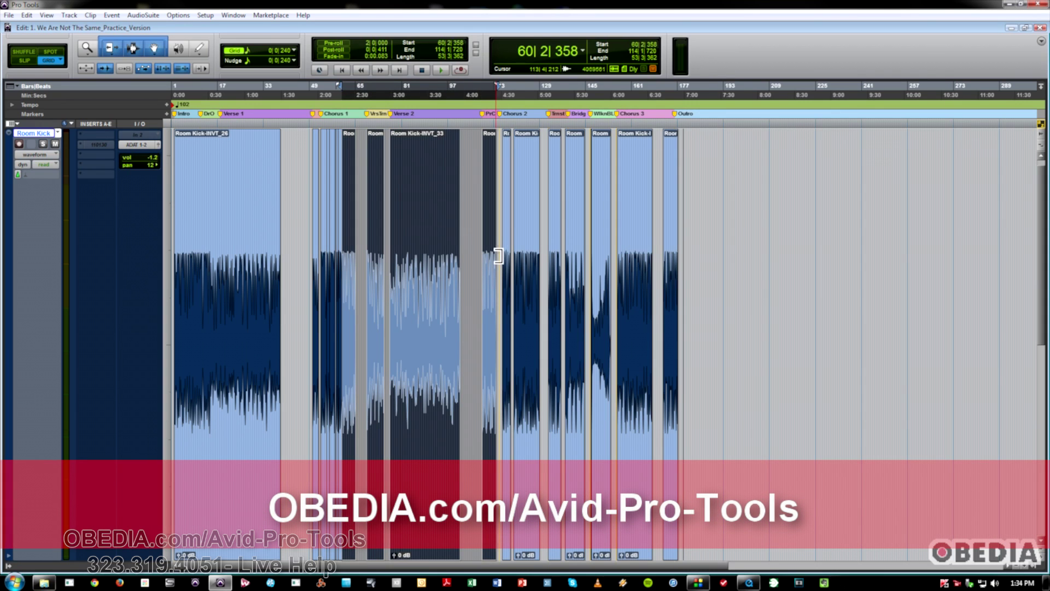
key("ctrl+shift+Tab")
key("ctrl+shift+Tab")
key("ctrl+shift+Tab")
key("ctrl+shift+Tab")
key("ctrl+shift+Tab")
key("ctrl+shift+Tab")
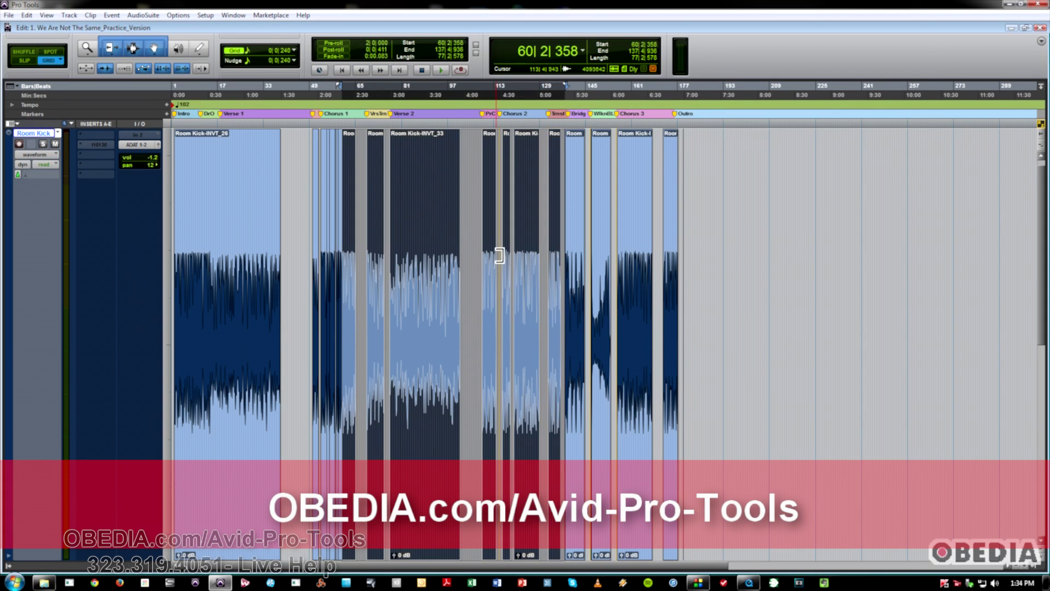